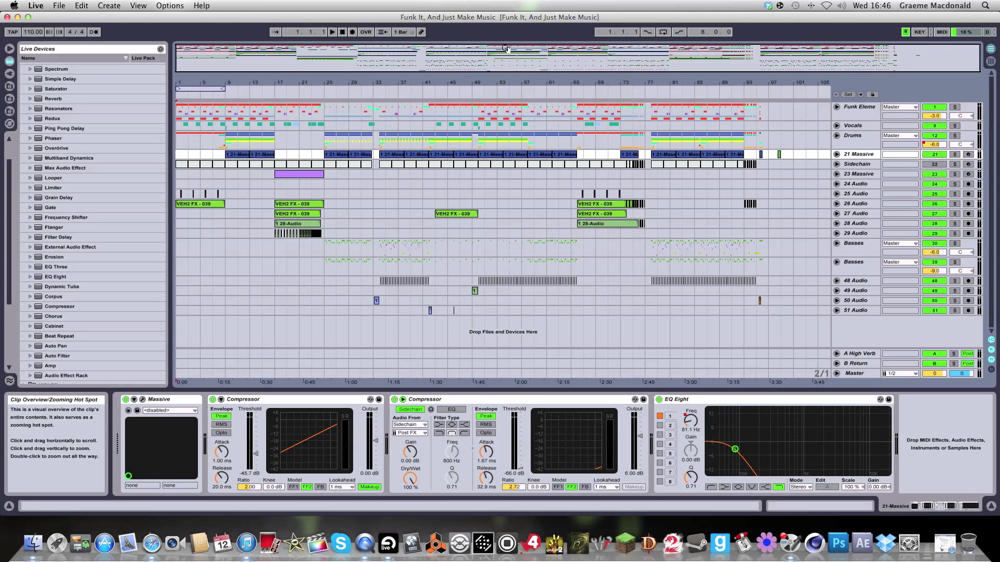
- Place the insert marker at bar 25 on the first Basses group and unfold the group to show its tracks
click(326, 249)
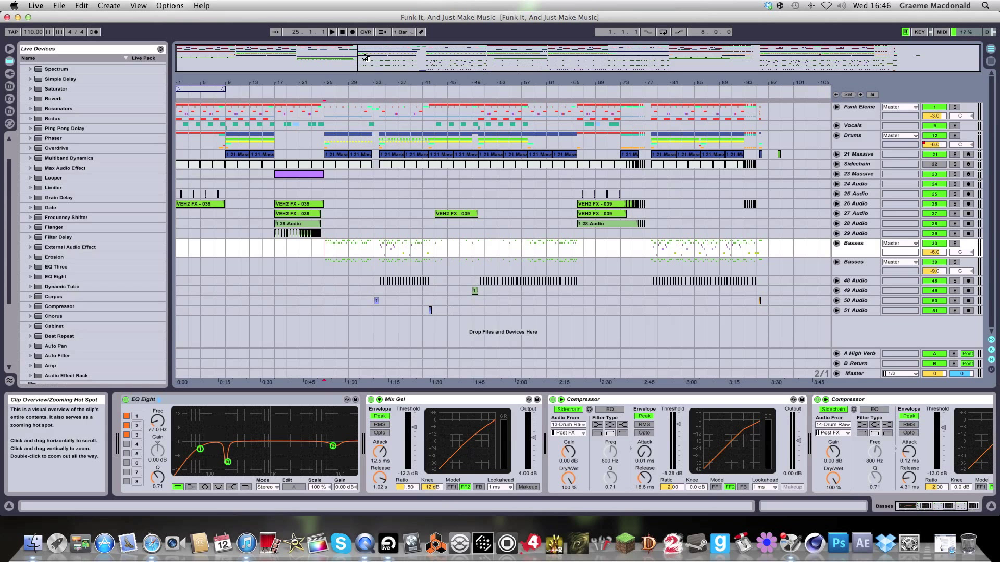
drag(365, 57, 369, 127)
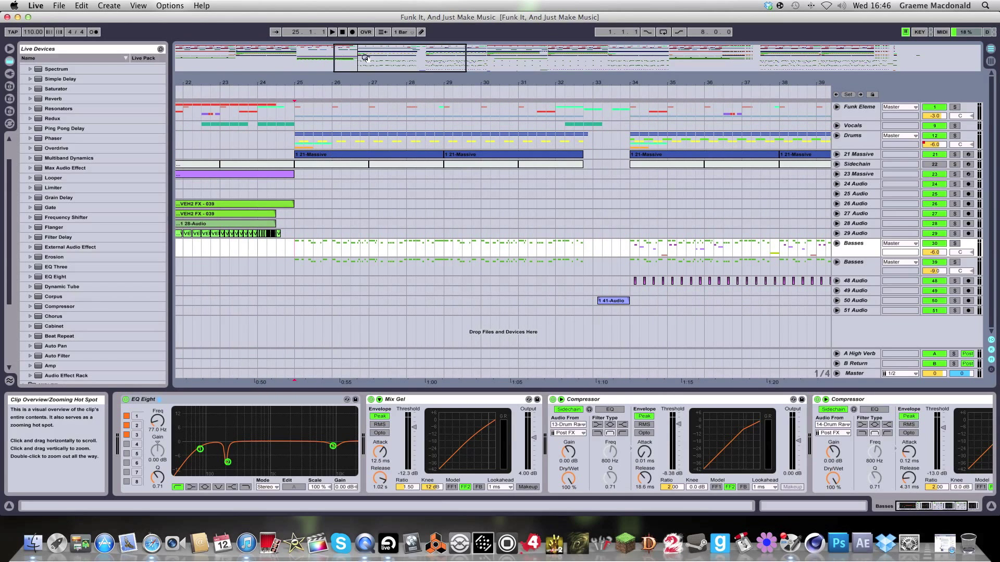
click(309, 247)
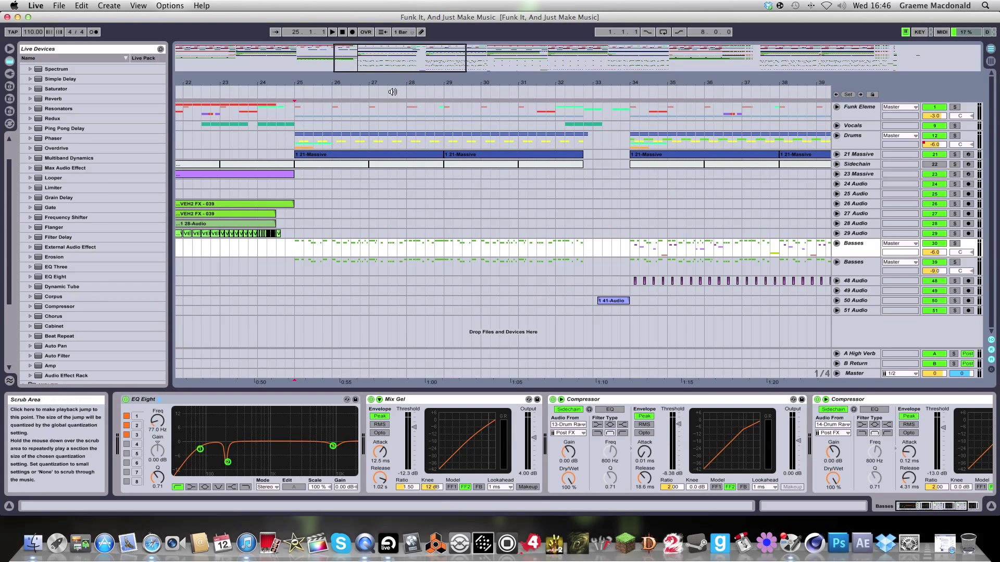
drag(398, 66, 400, 63)
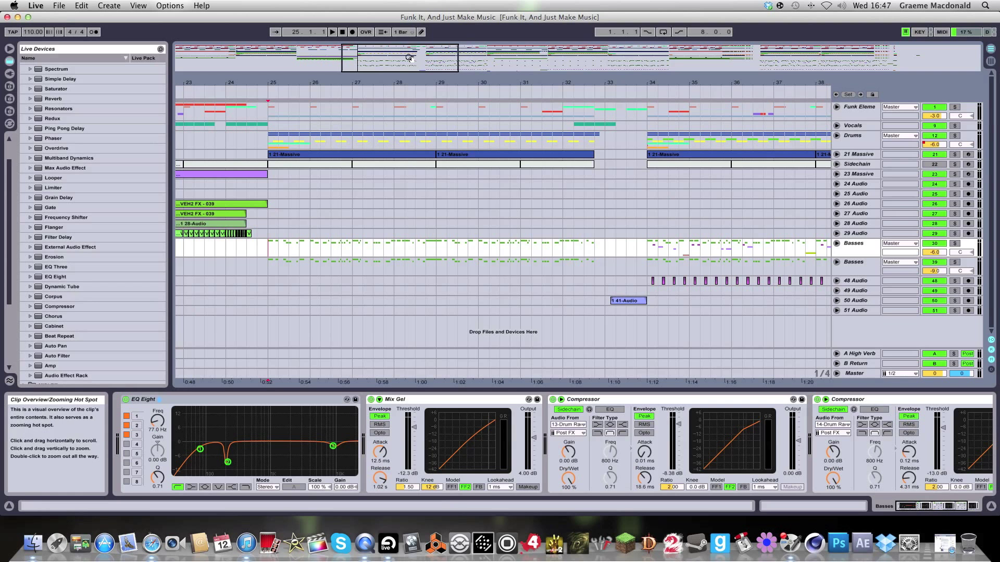
drag(409, 57, 409, 61)
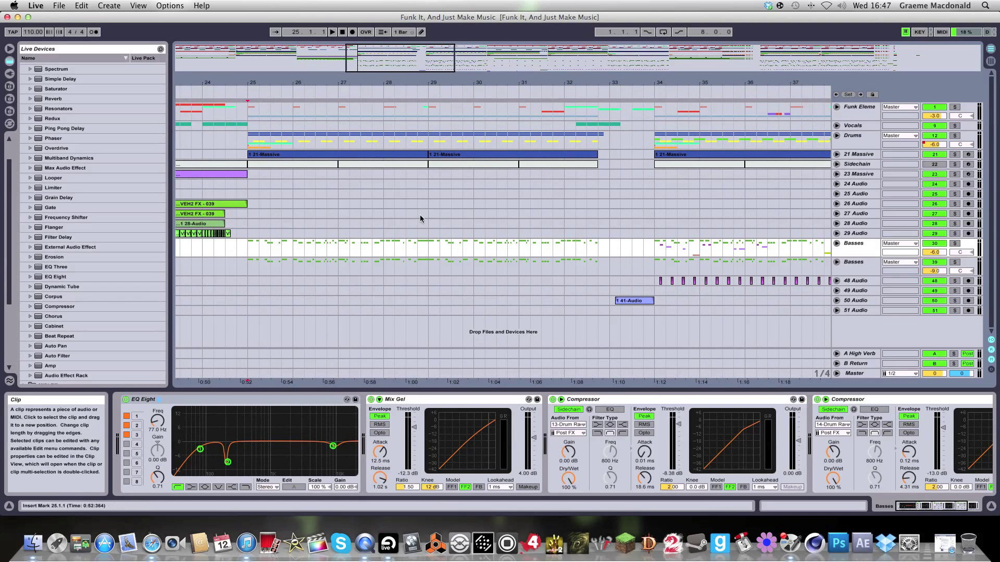
click(248, 236)
click(247, 254)
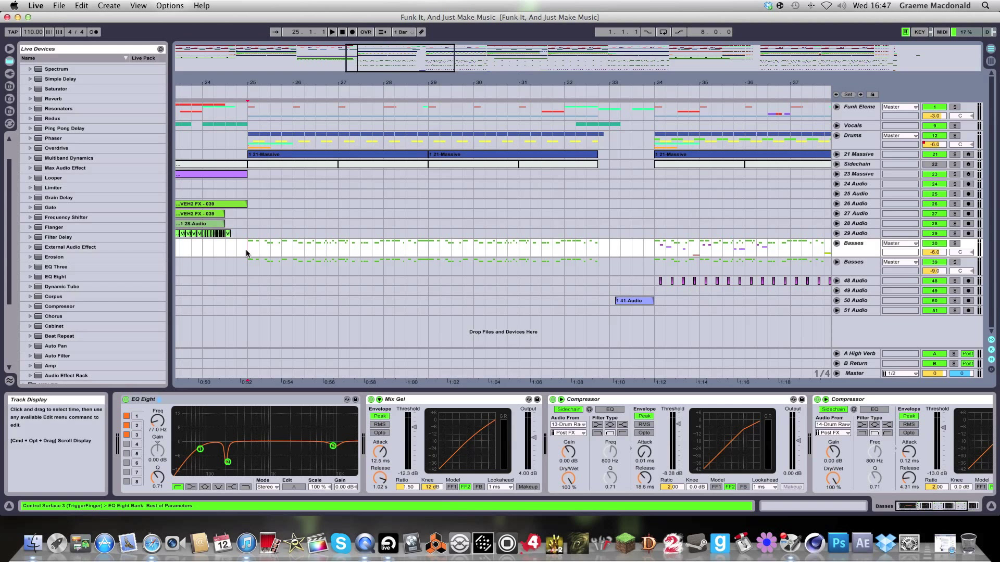
click(836, 243)
drag(409, 57, 408, 63)
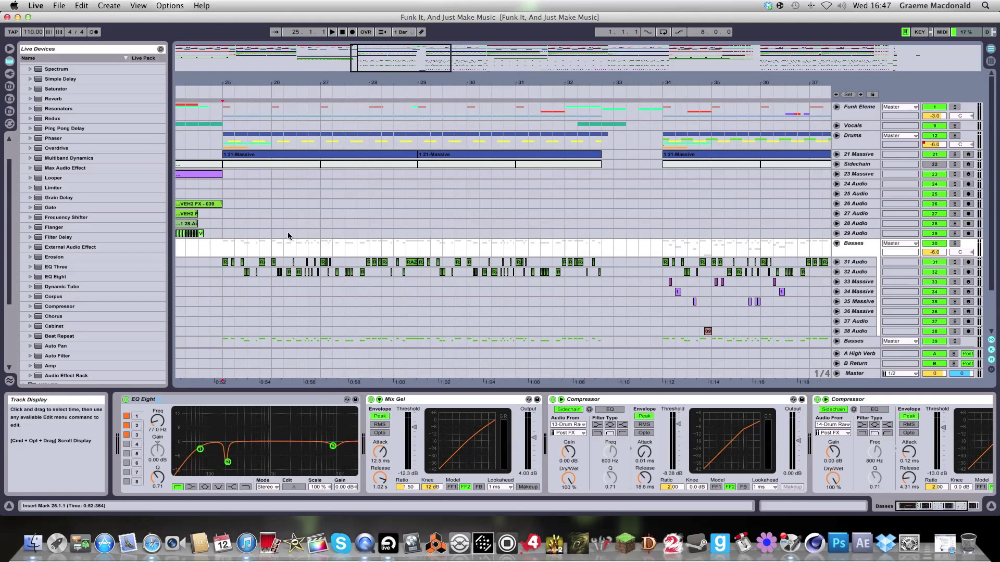
- Solo the 31 Audio track, play the start of bar 25 briefly, and turn the solo off again
click(955, 263)
click(955, 263)
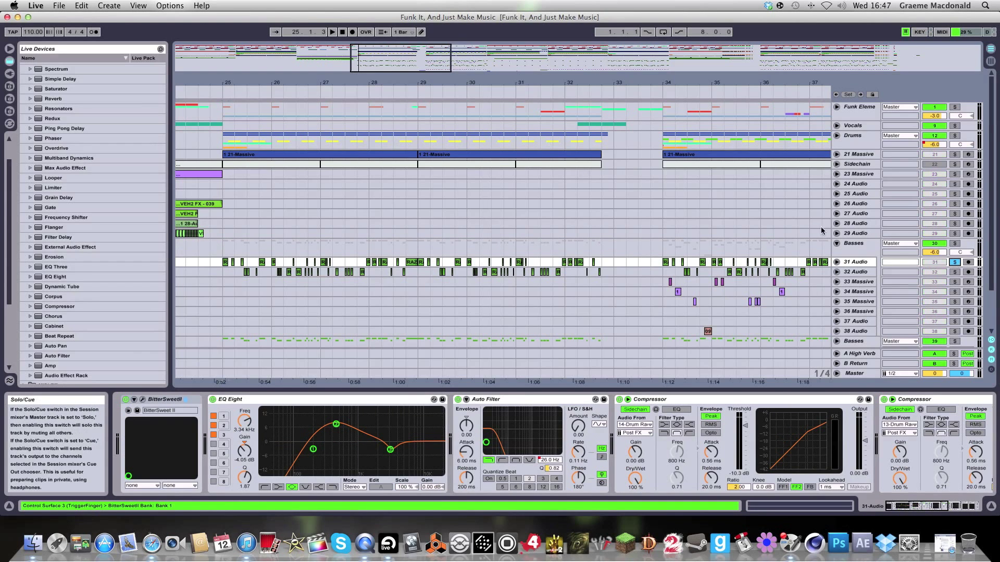
key(space)
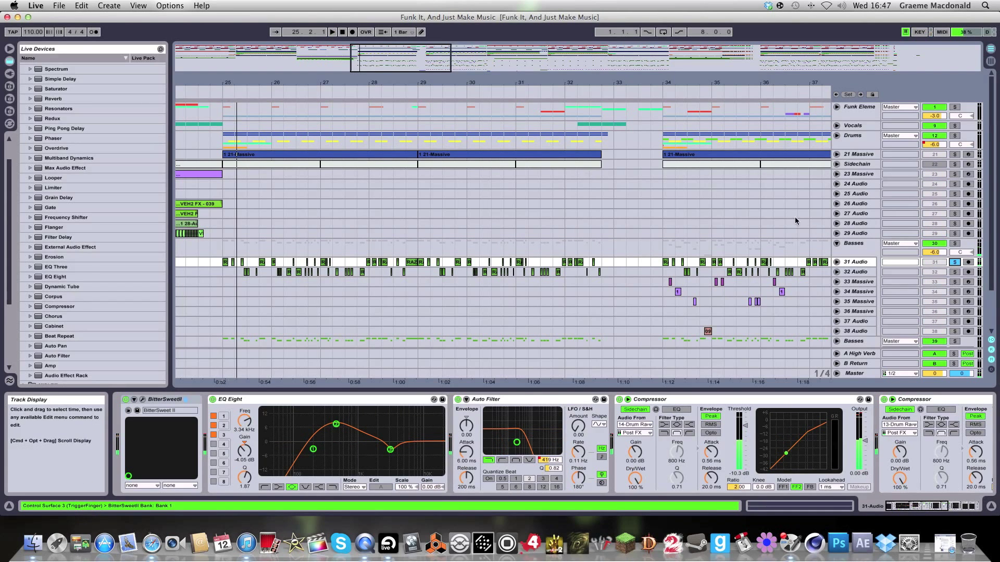
click(955, 262)
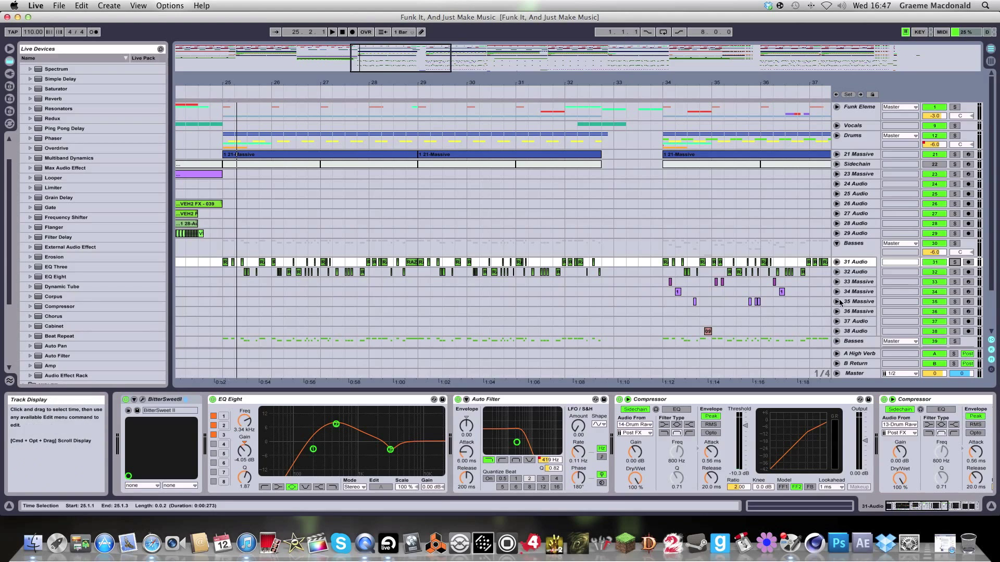
- Examine the chopped clips on the 31 Audio track and the bass group's other tracks from bar 25 to about bar 42
key(u)
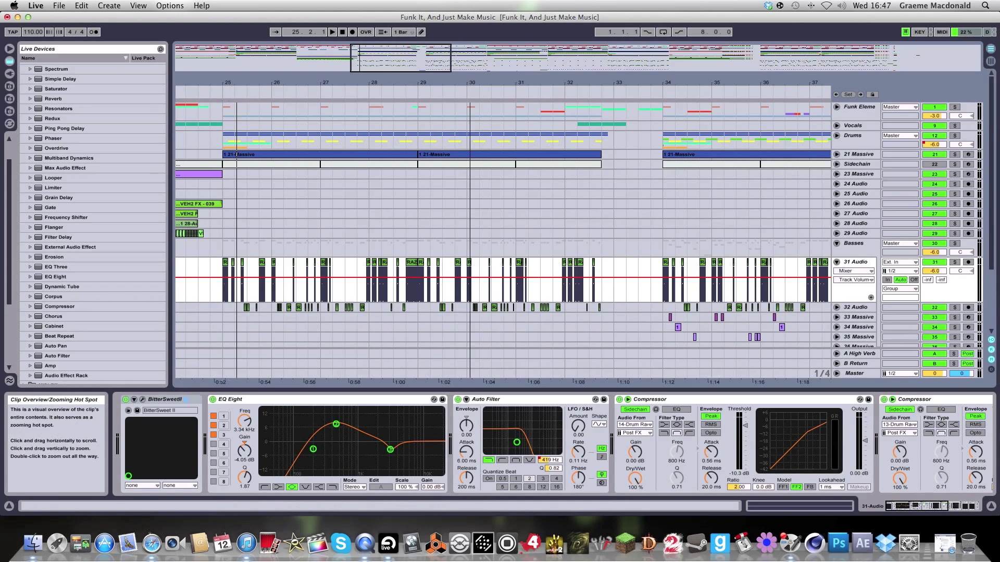
drag(406, 79, 368, 201)
scroll(370, 203, left, 10)
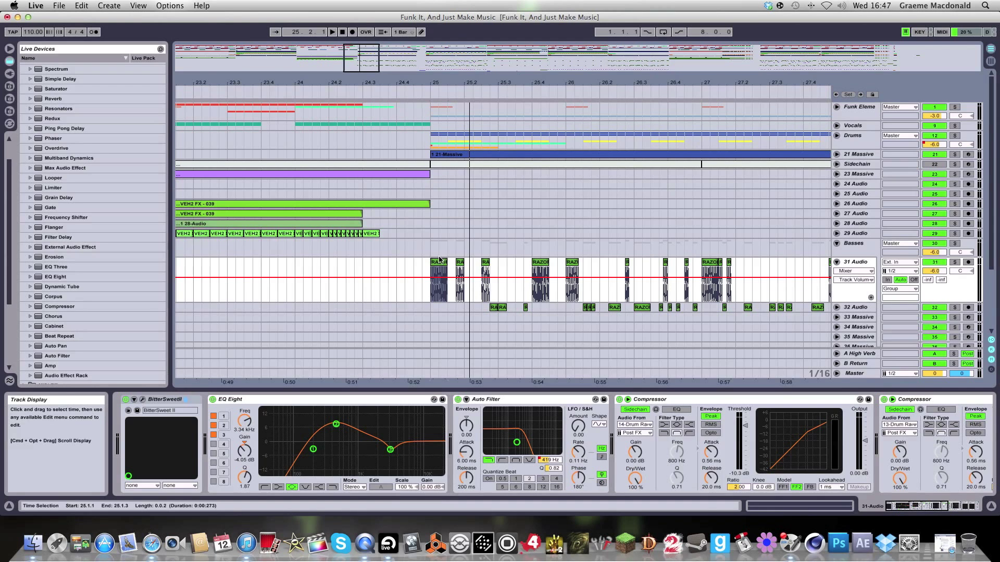
click(836, 262)
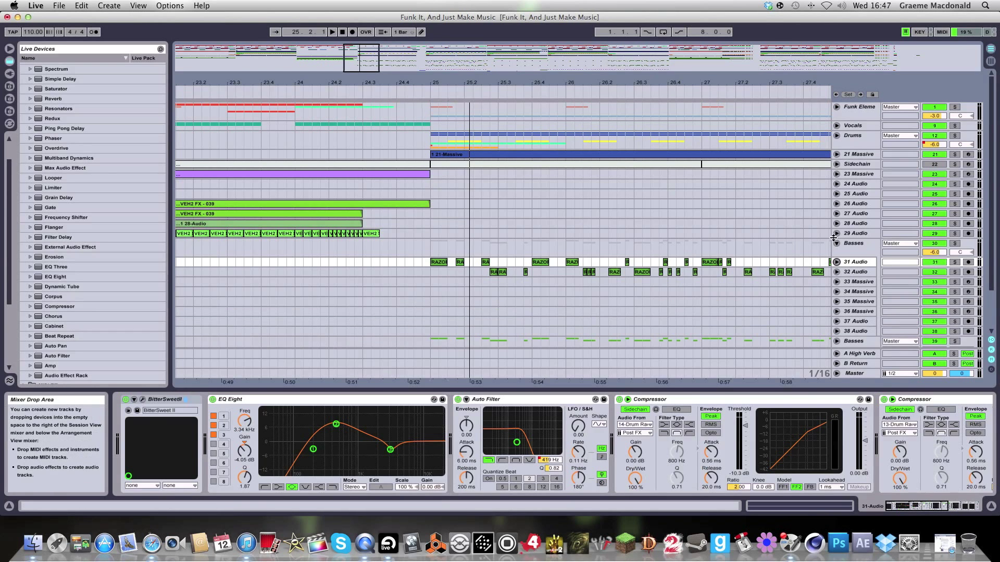
key(minus)
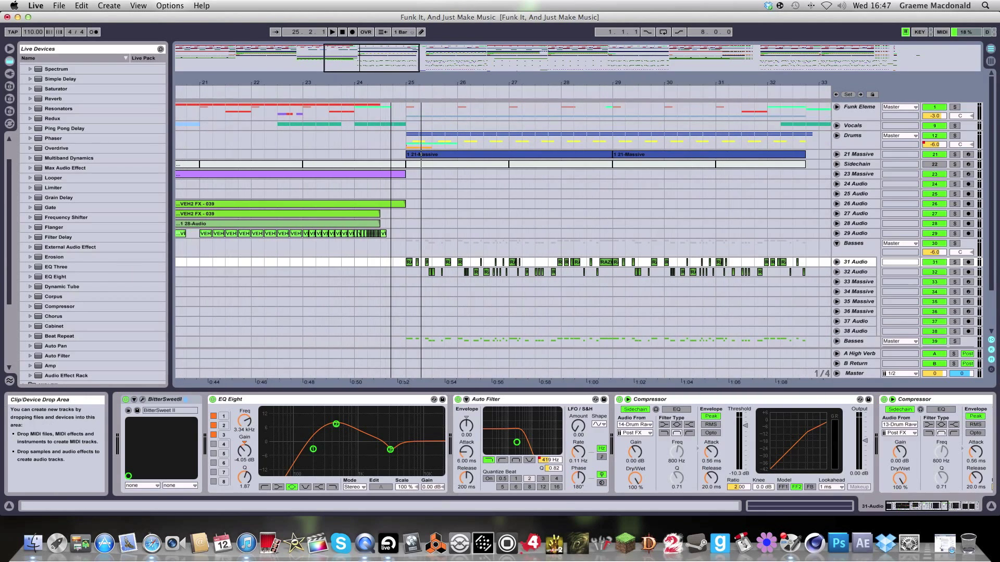
scroll(507, 228, right, 10)
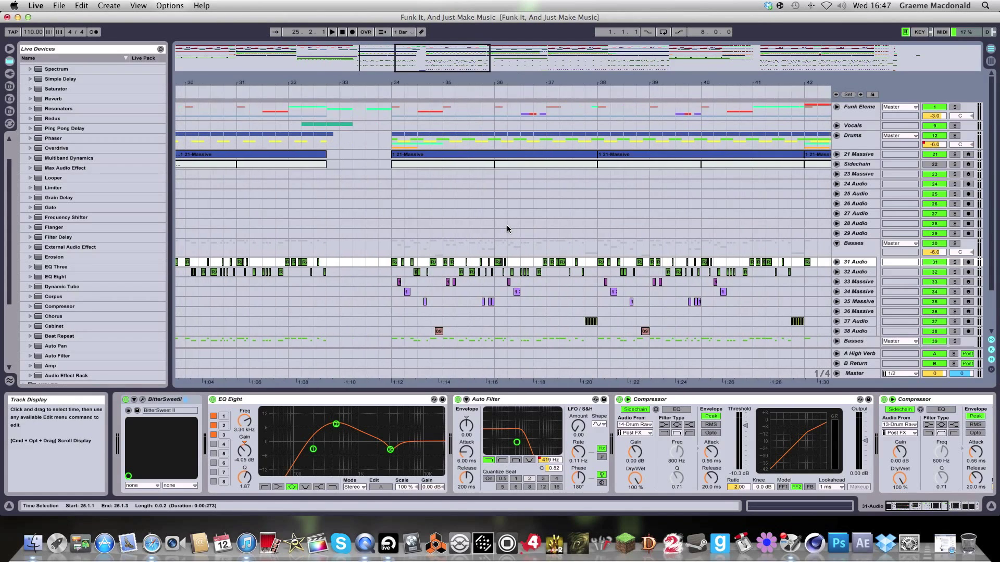
scroll(508, 228, right, 3)
scroll(507, 225, left, 10)
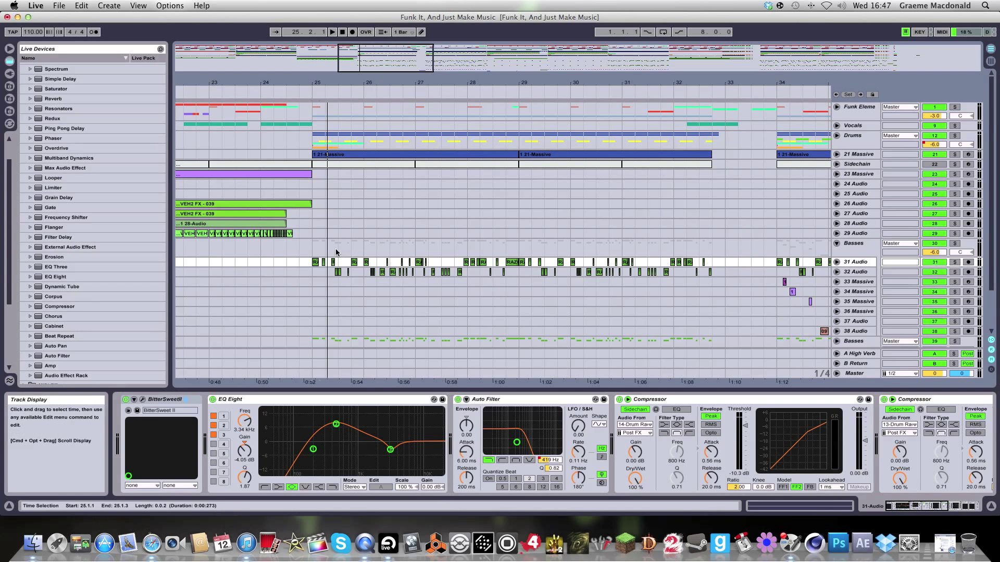
- Unfold the 31 Audio and 32 Audio tracks and look through the device chain of each
click(836, 262)
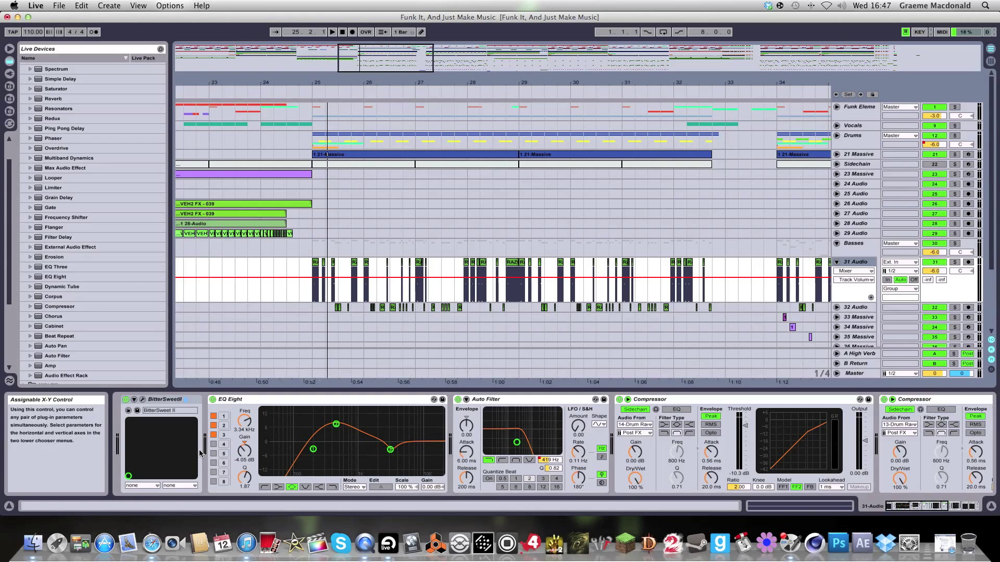
scroll(199, 453, right, 8)
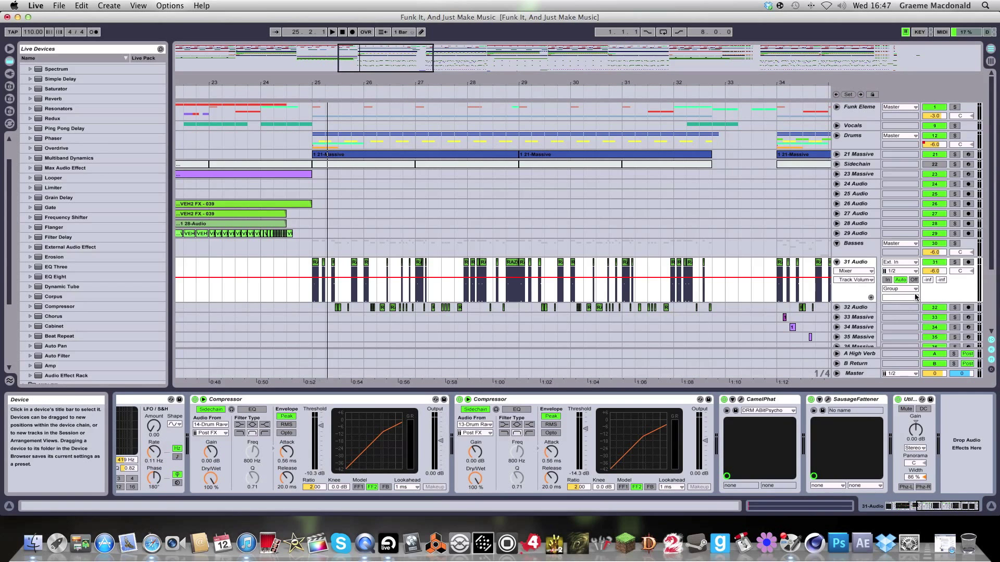
click(854, 308)
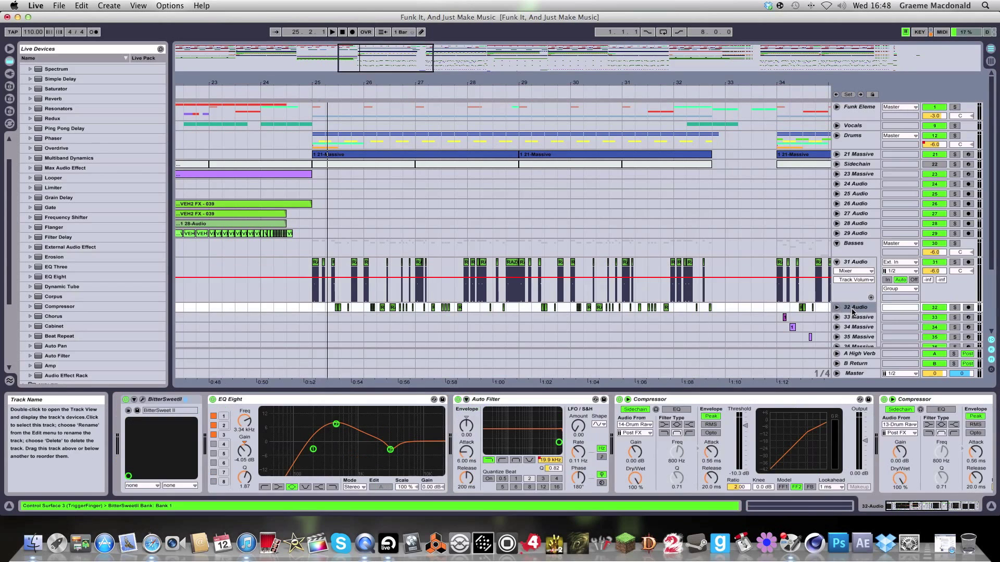
click(836, 307)
scroll(677, 307, down, 3)
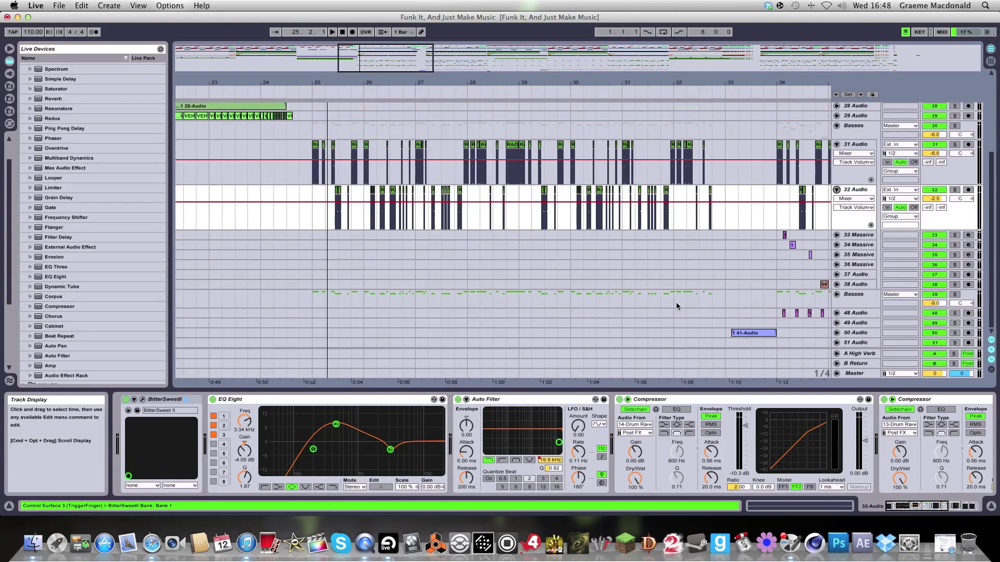
scroll(682, 458, right, 7)
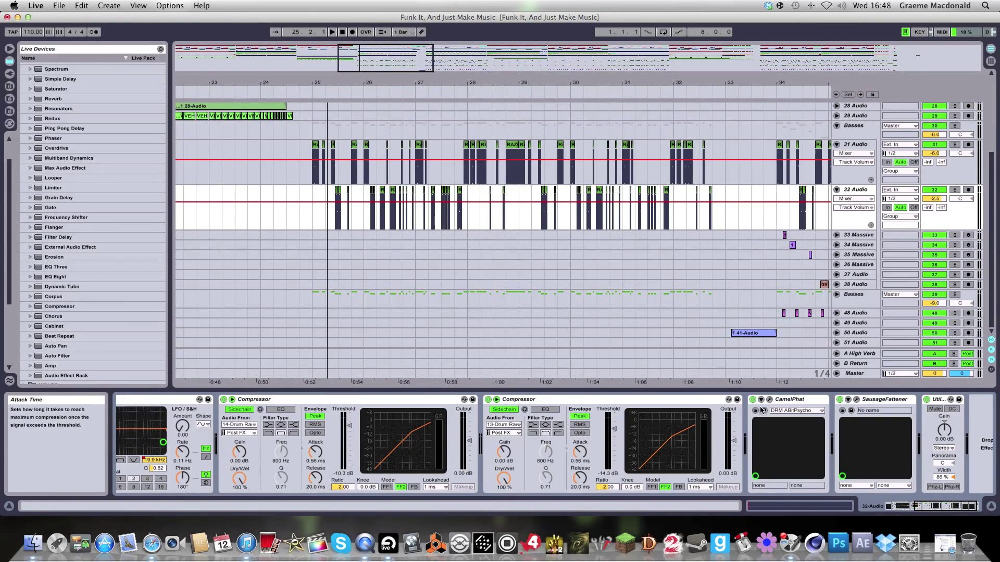
- Inspect the CamelPhat plug-in settings on the 32 Audio track and on the 31 Audio track, closing each plug-in window
click(769, 399)
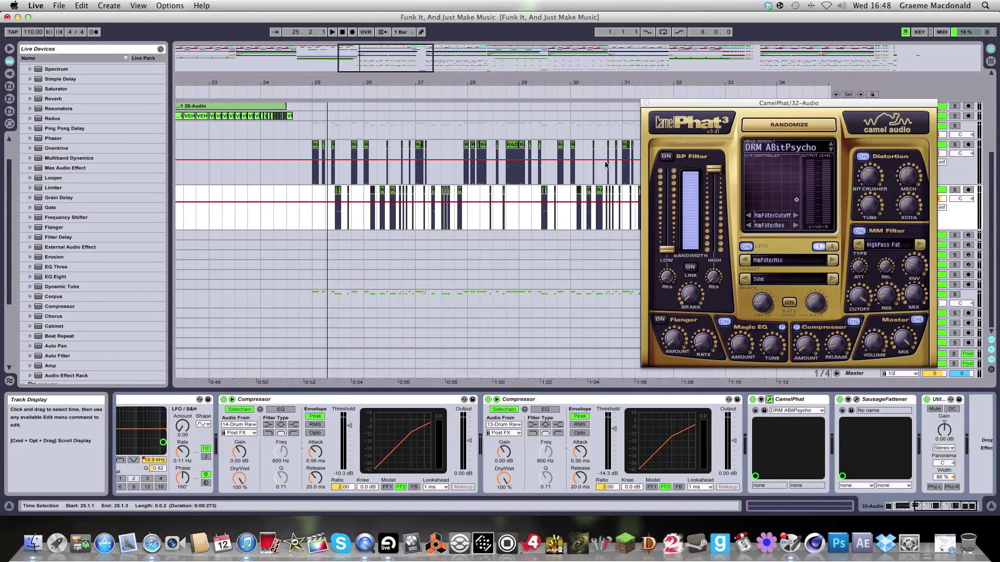
click(646, 104)
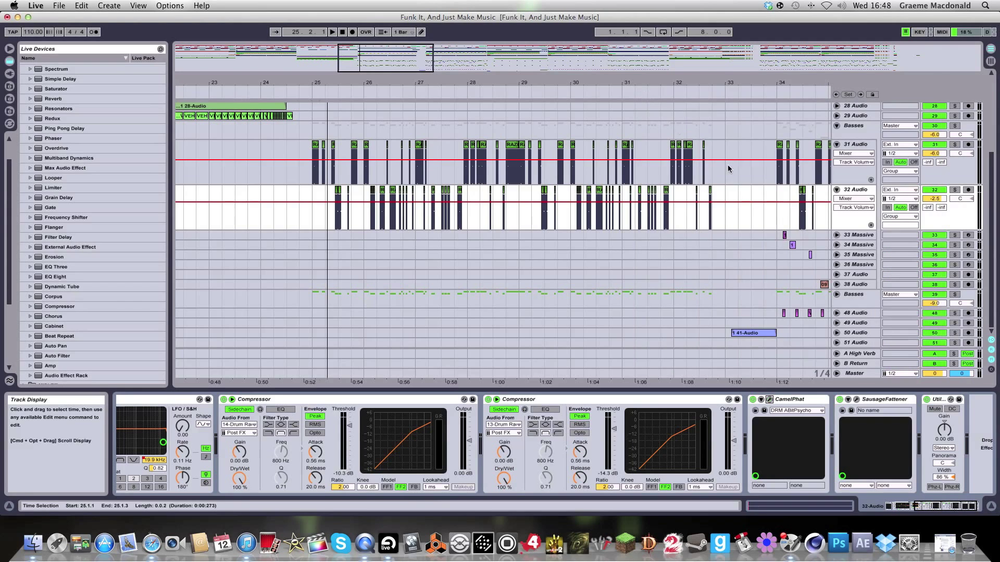
click(852, 151)
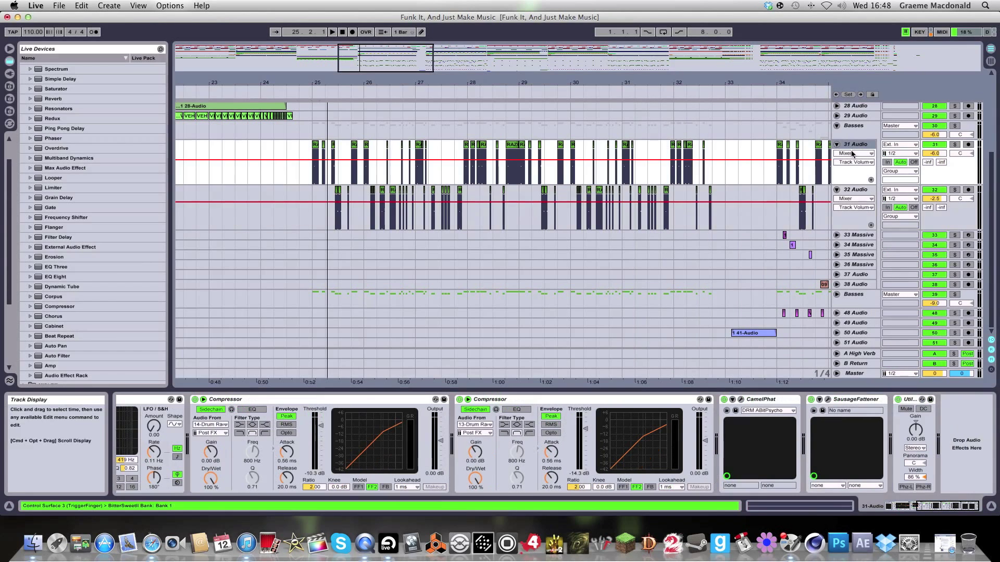
click(741, 400)
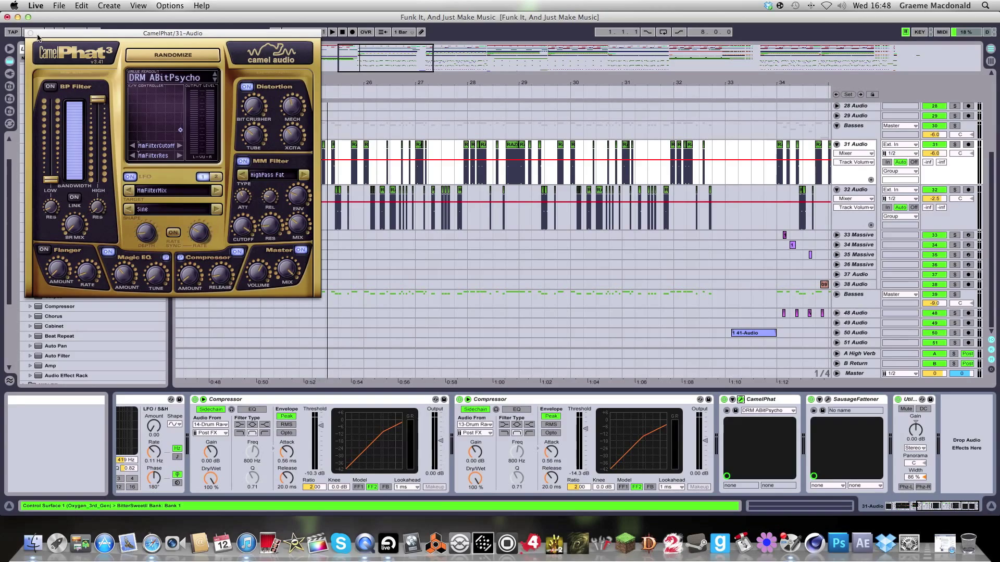
click(31, 33)
- Check the sample settings of the first two clips on 31 Audio, returning to the track's device chain after each
click(319, 181)
double_click(314, 152)
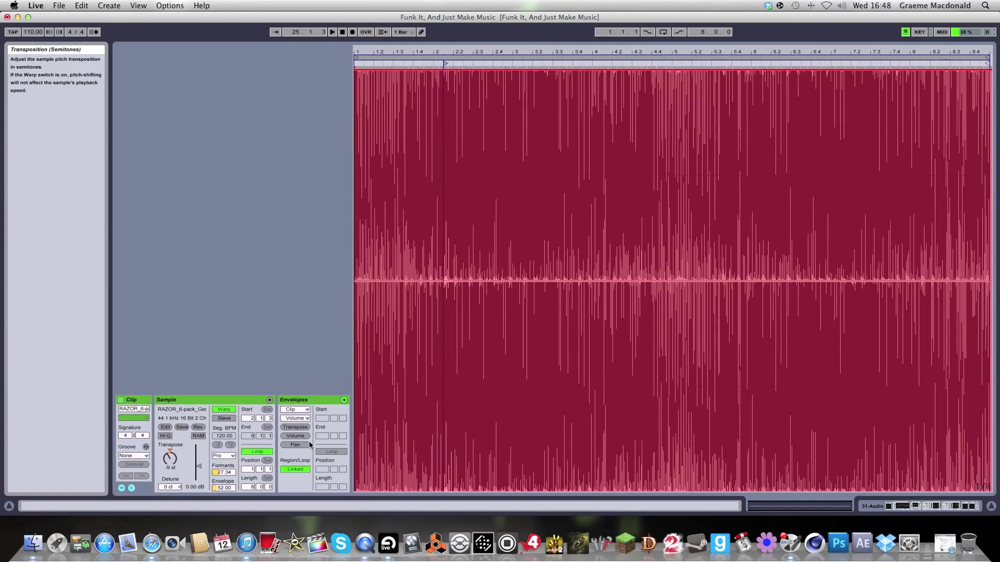
click(919, 504)
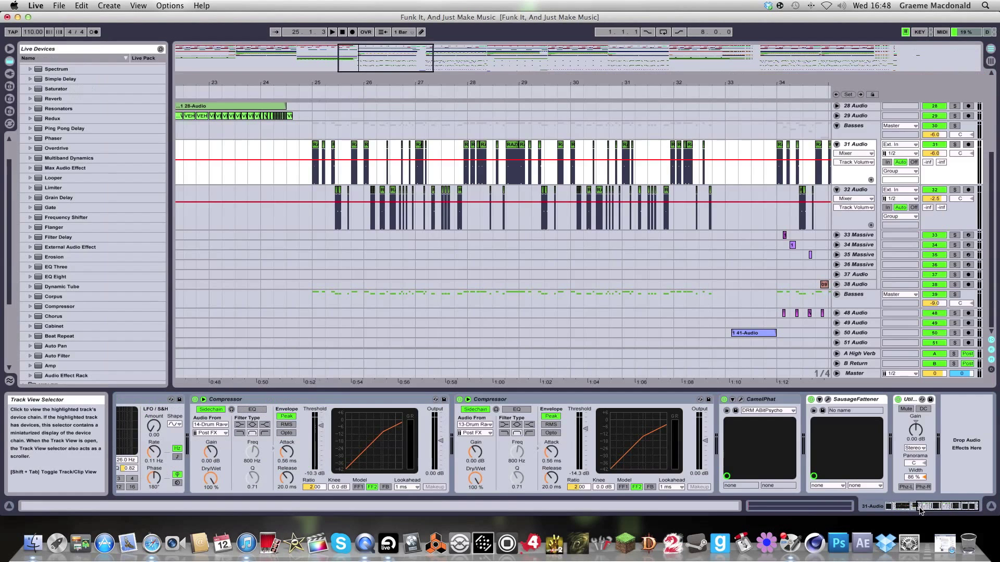
double_click(323, 152)
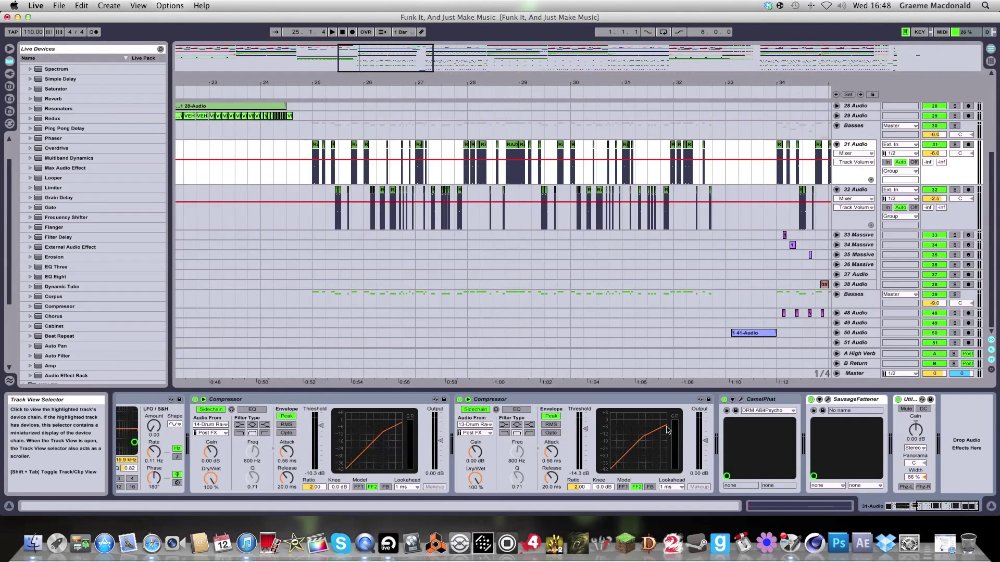
click(919, 505)
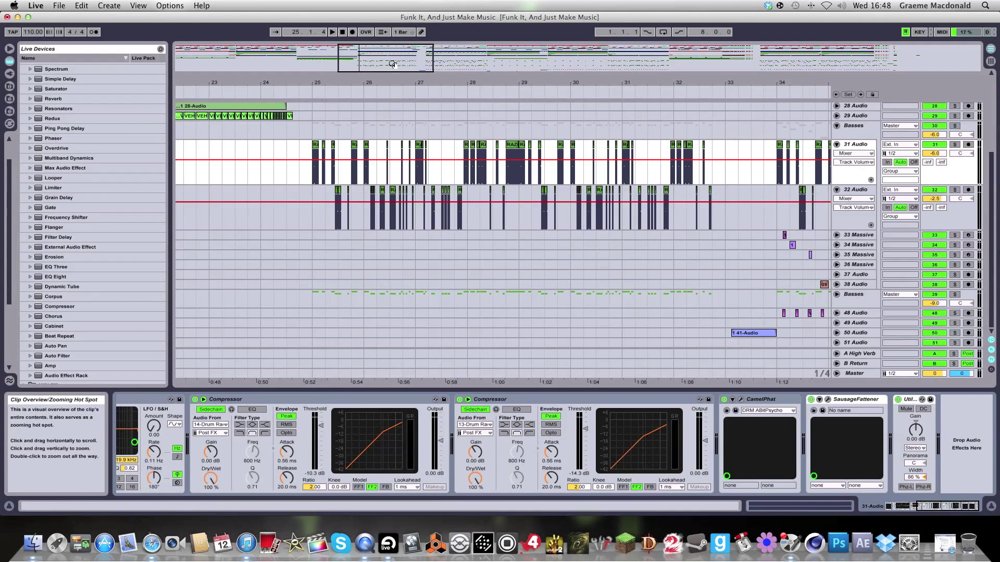
- Solo the first Basses group and play it back from bar 25 to bar 33
drag(385, 59, 389, 63)
click(358, 164)
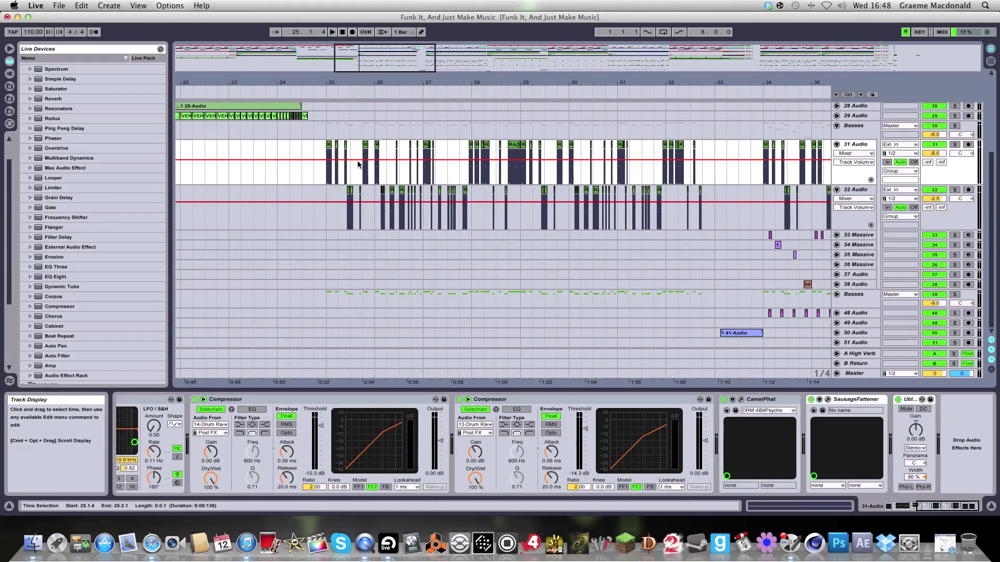
click(327, 155)
click(955, 125)
scroll(416, 172, right, 3)
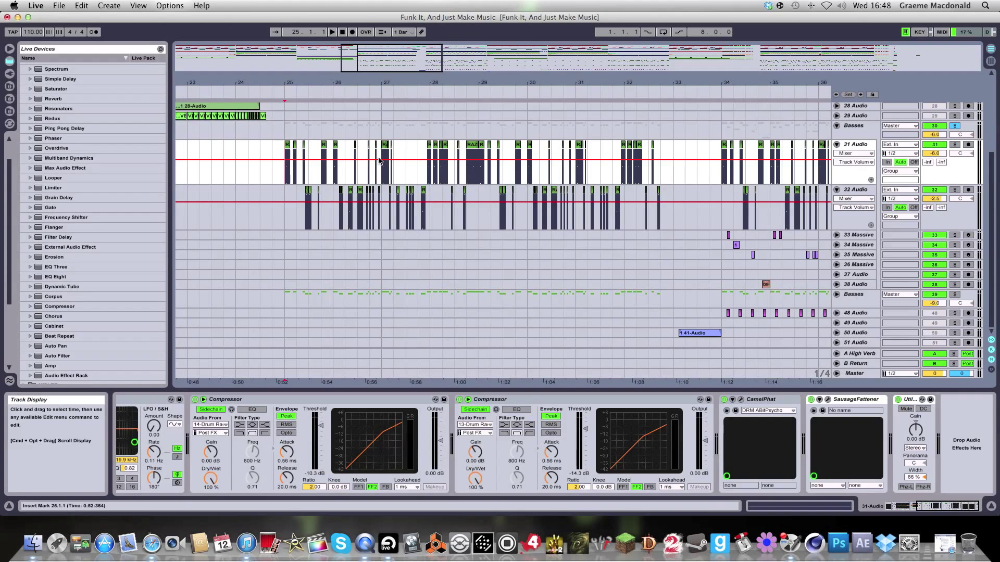
key(space)
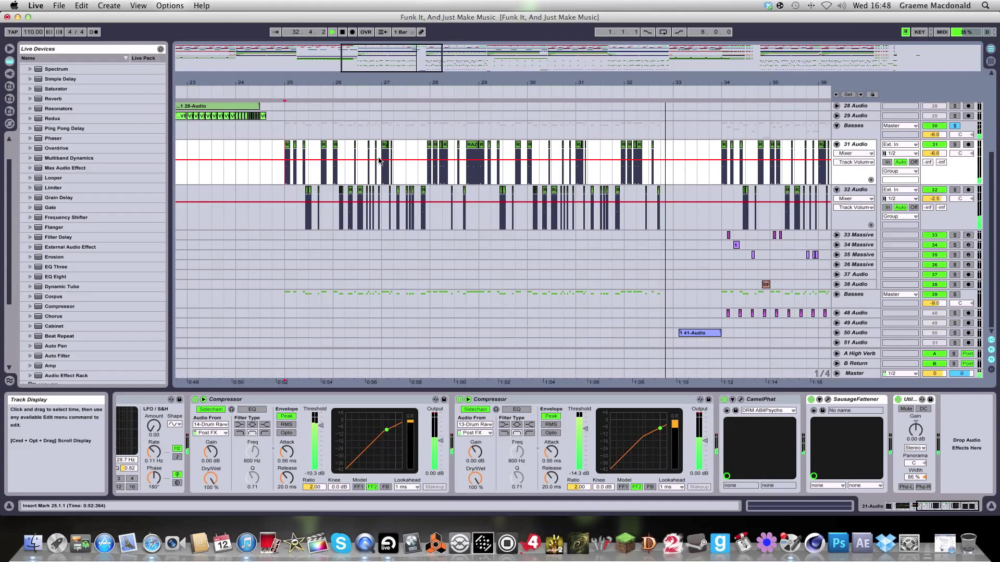
key(space)
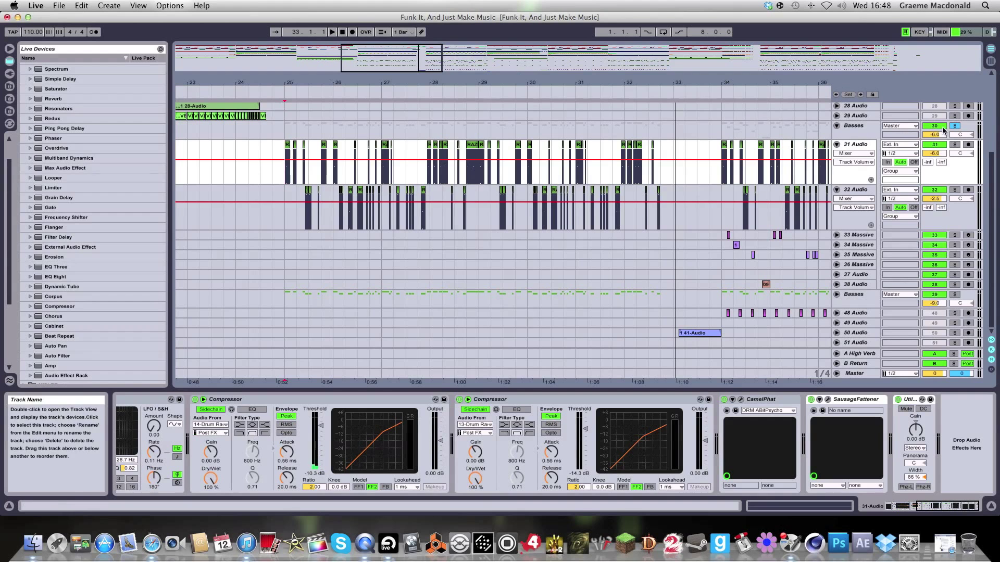
- Examine the chopped clips on 31 Audio and 32 Audio between bars 25 and 33, selecting the first slice on 31 Audio
drag(364, 60, 363, 55)
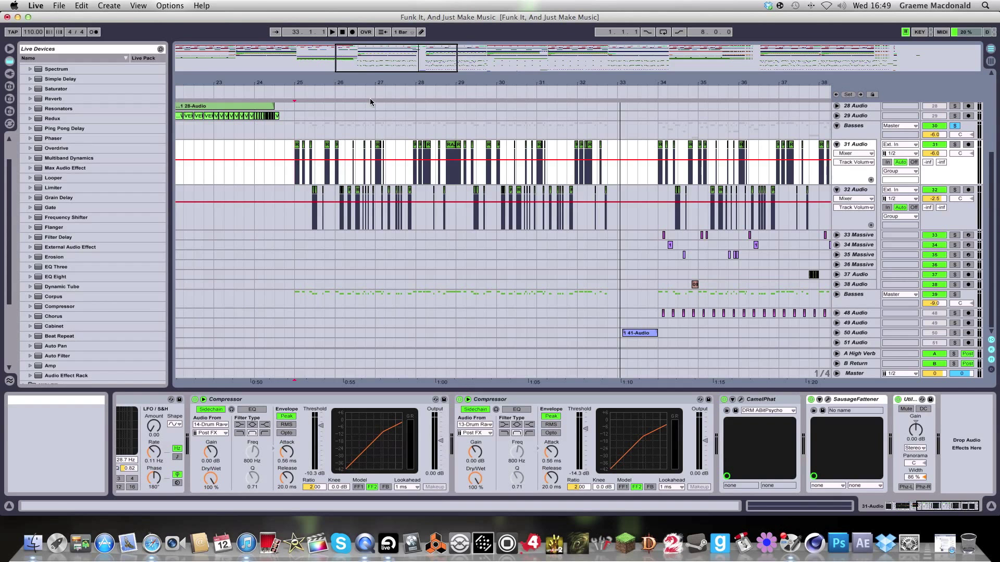
drag(506, 84, 510, 179)
scroll(284, 228, left, 2)
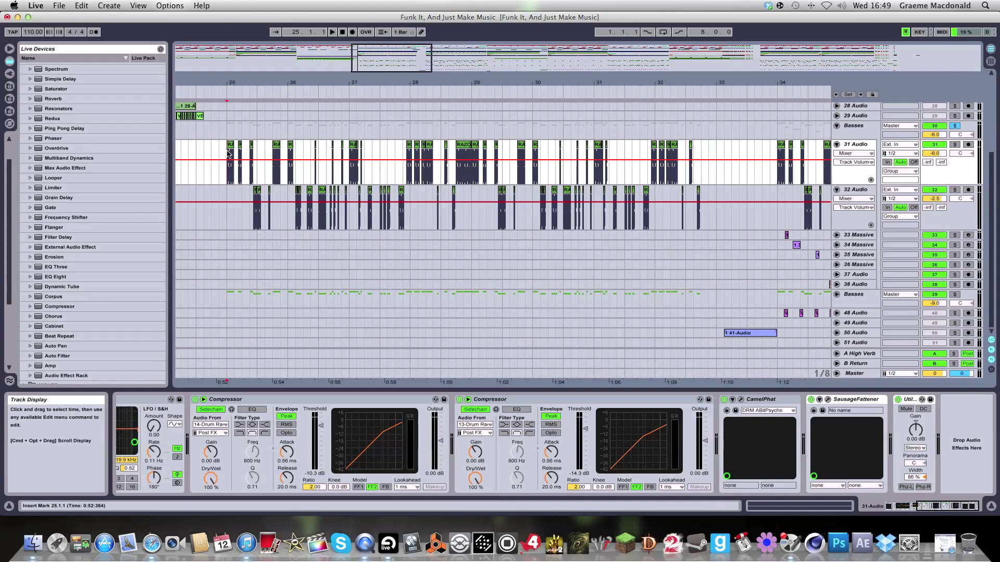
drag(461, 57, 461, 54)
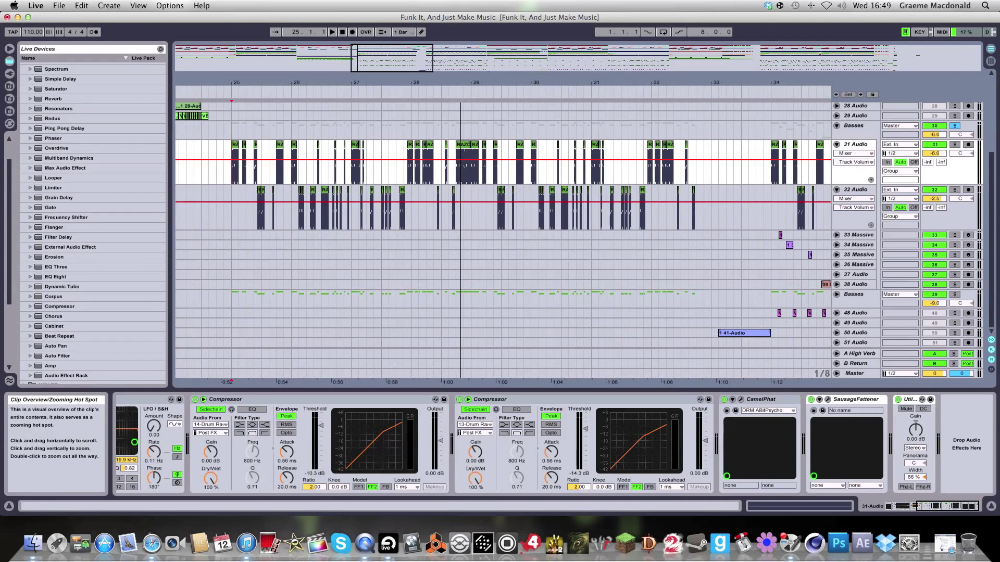
click(235, 152)
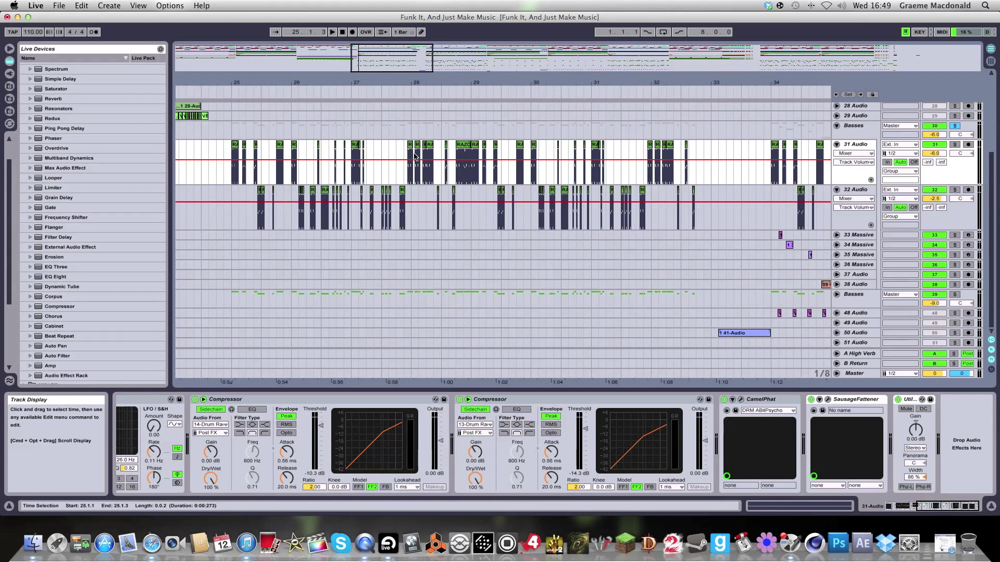
double_click(243, 143)
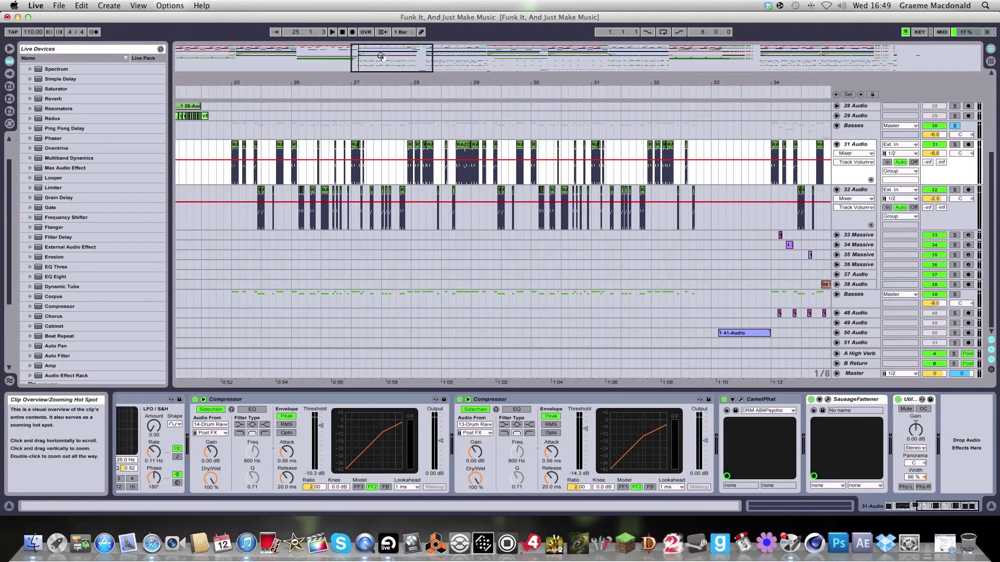
- Survey how the chopped clips on 31 Audio and 32 Audio are spread over the arrangement from bar 25 onwards
drag(383, 59, 381, 56)
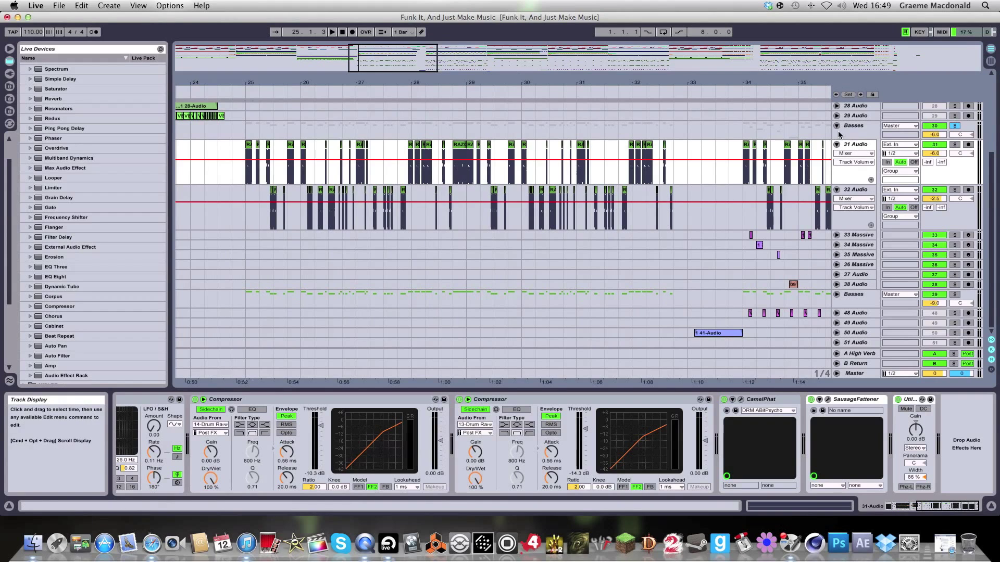
drag(394, 63, 393, 56)
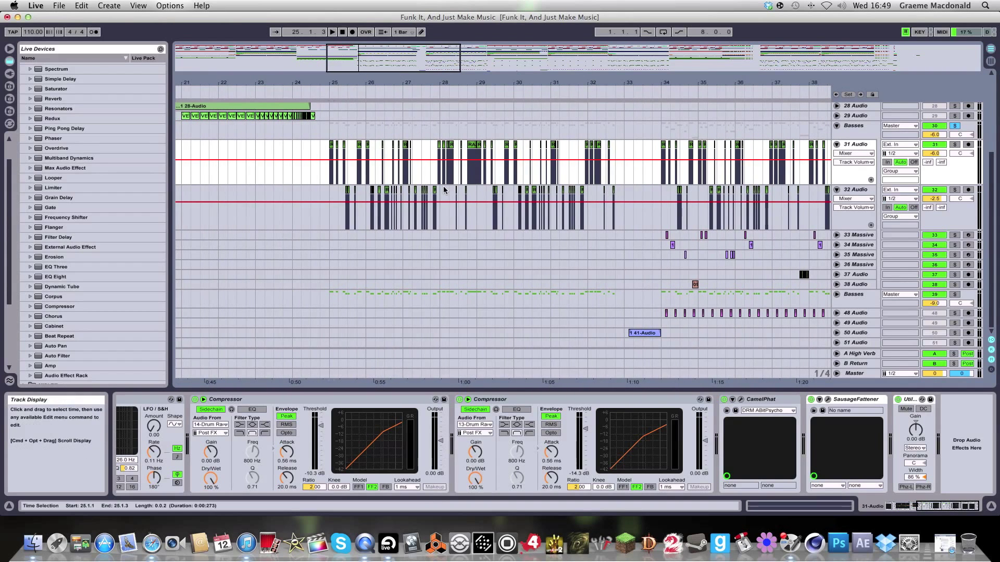
scroll(443, 190, right, 5)
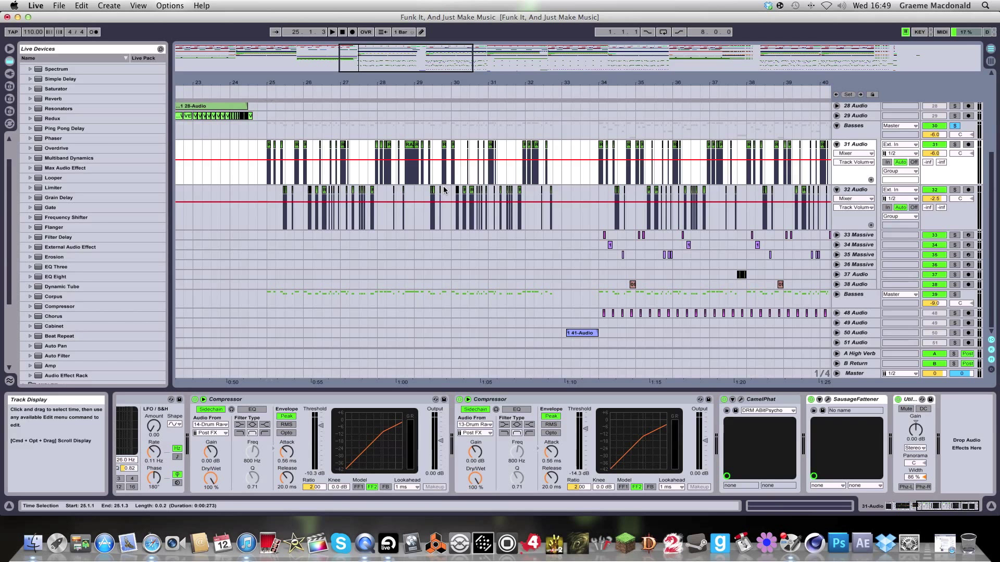
drag(399, 69, 383, 195)
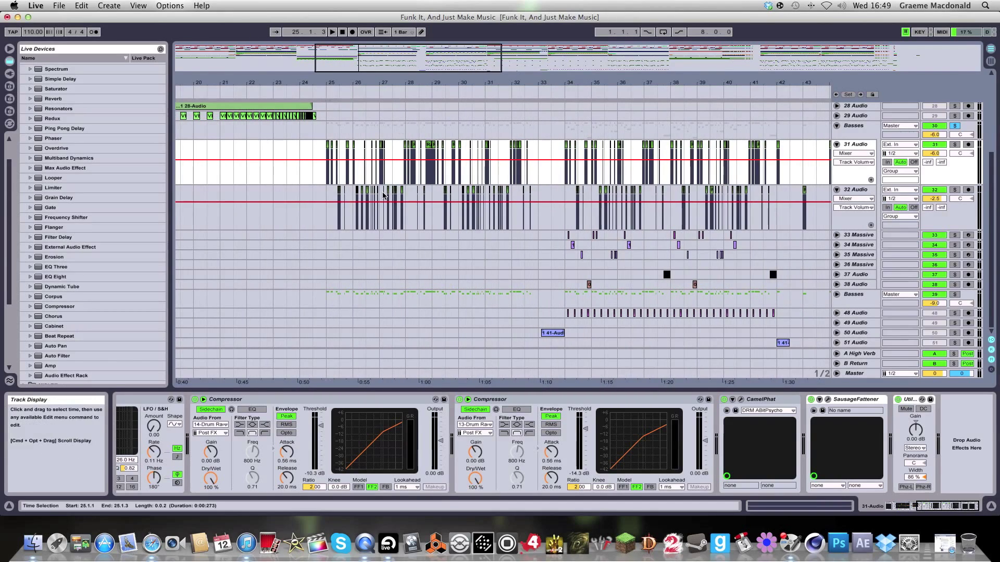
scroll(382, 195, right, 10)
drag(456, 90, 319, 166)
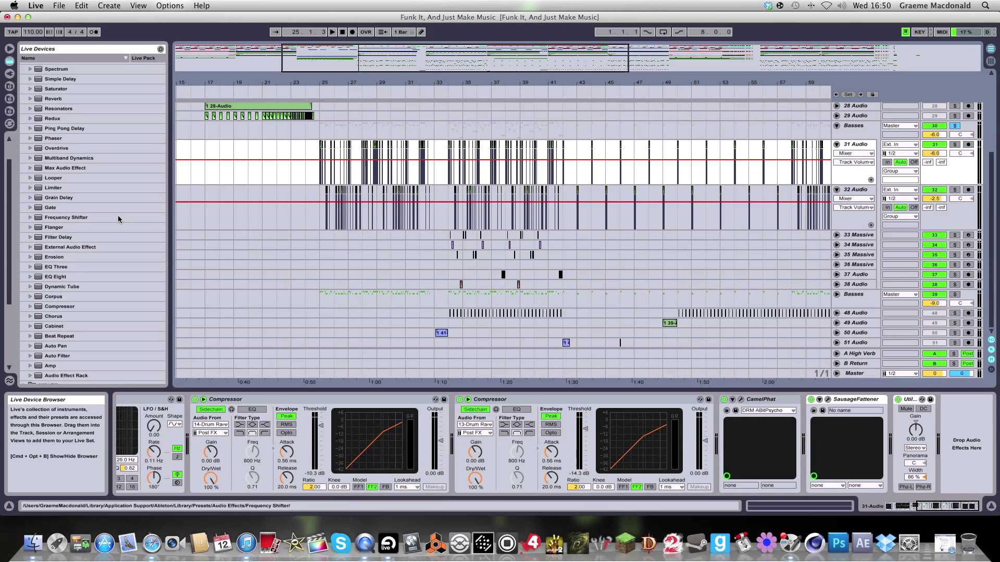
click(320, 156)
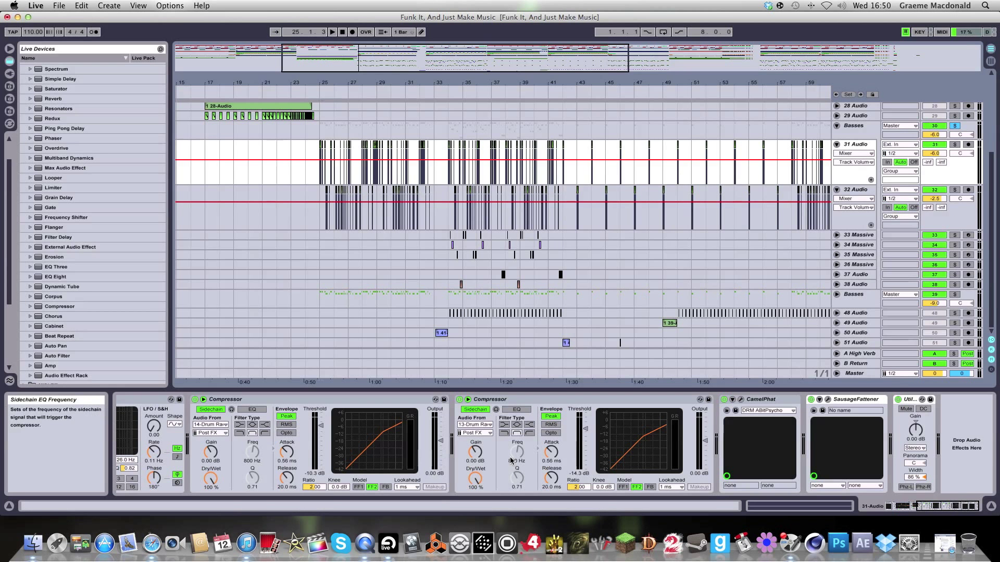
scroll(503, 455, left, 10)
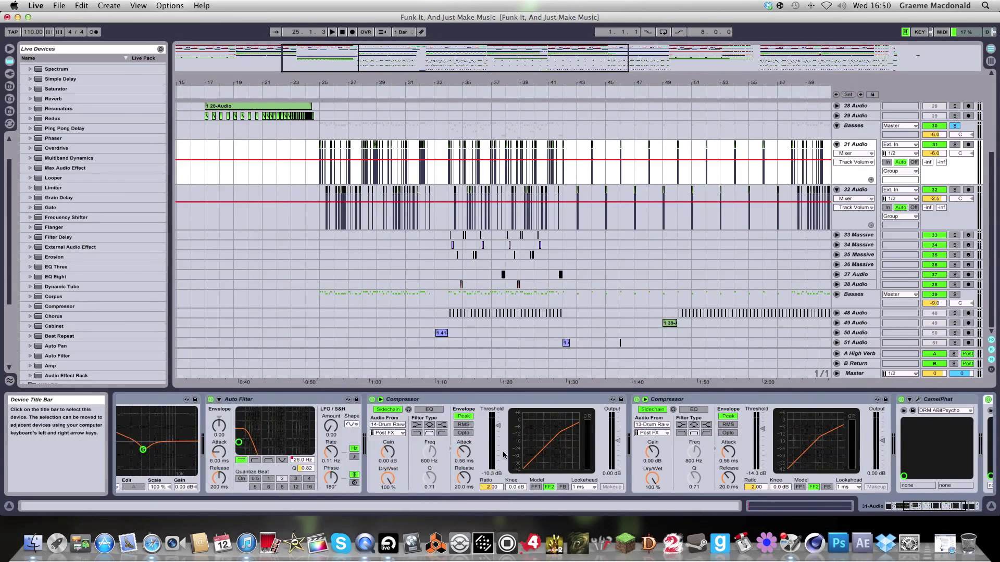
double_click(462, 58)
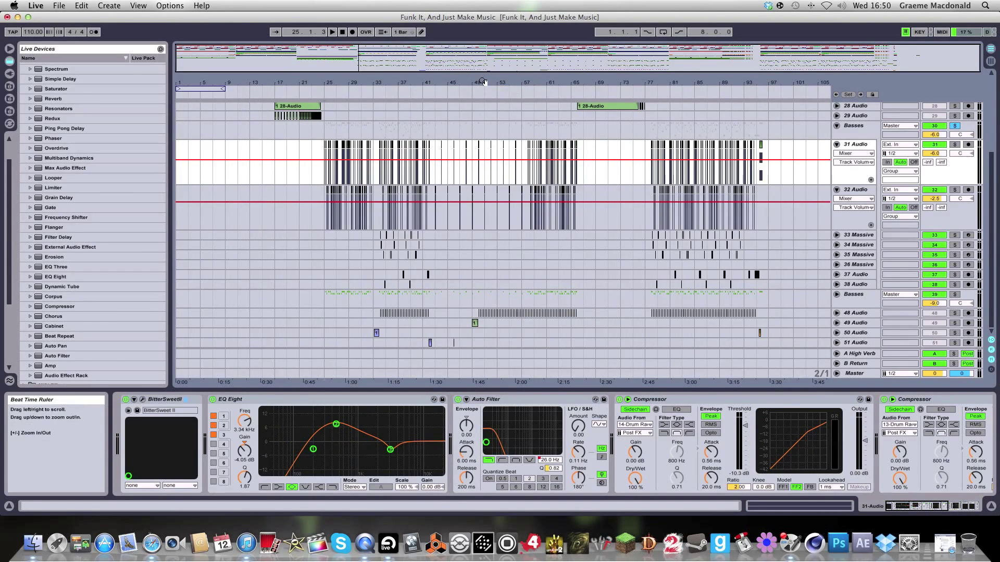
drag(473, 76, 385, 175)
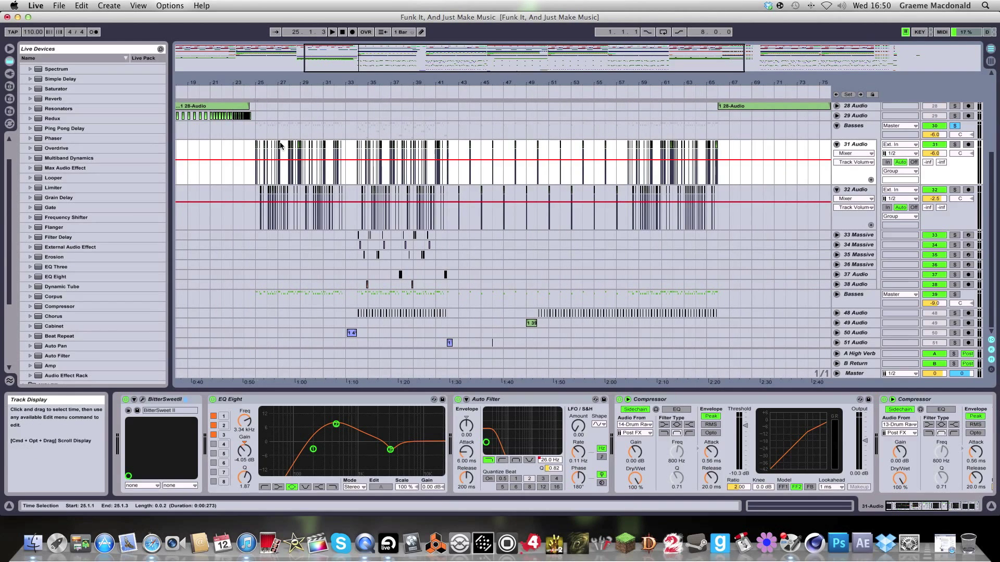
click(251, 156)
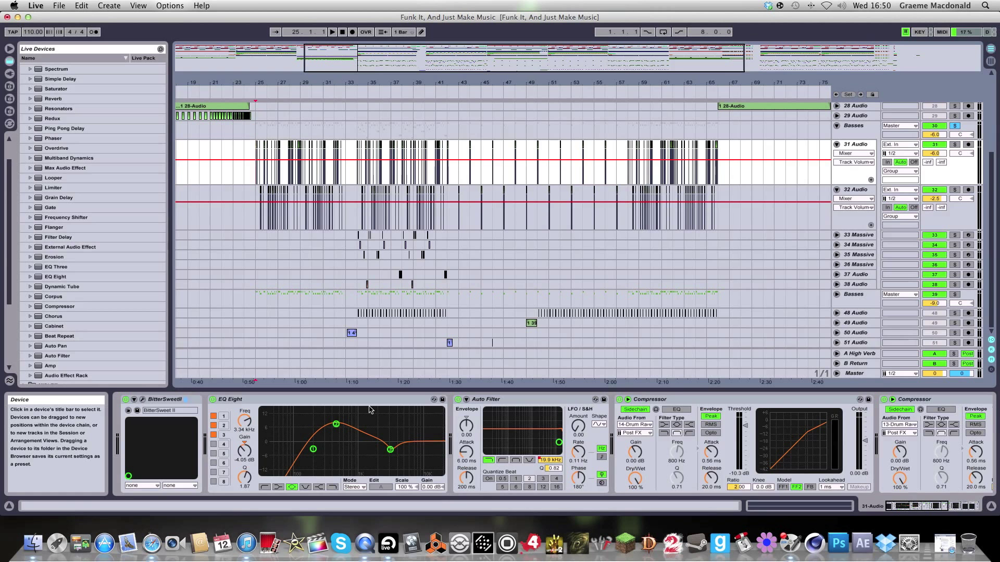
- Fold the 31 Audio and 32 Audio tracks and show the full length of the arrangement
click(837, 145)
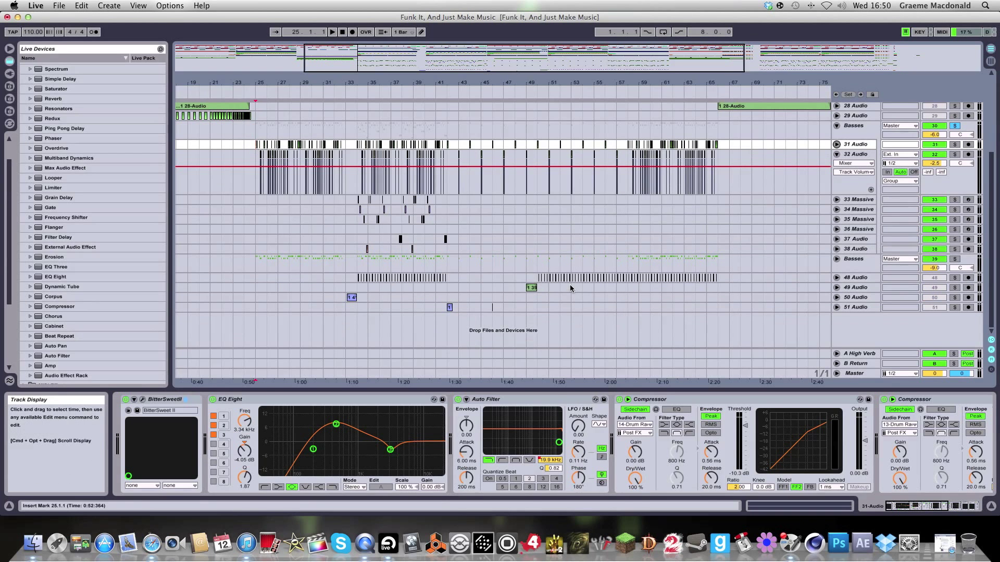
drag(472, 63, 472, 42)
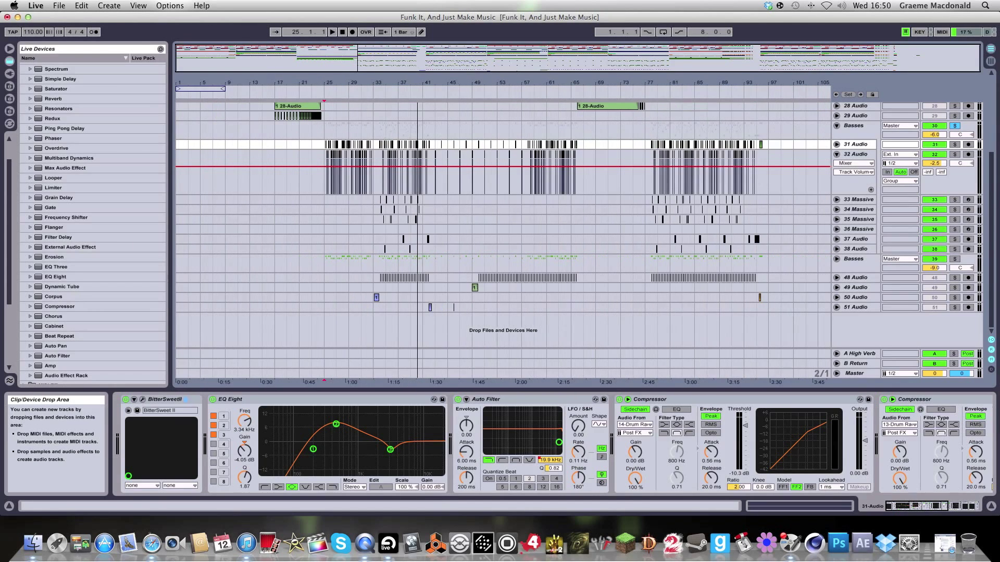
click(836, 154)
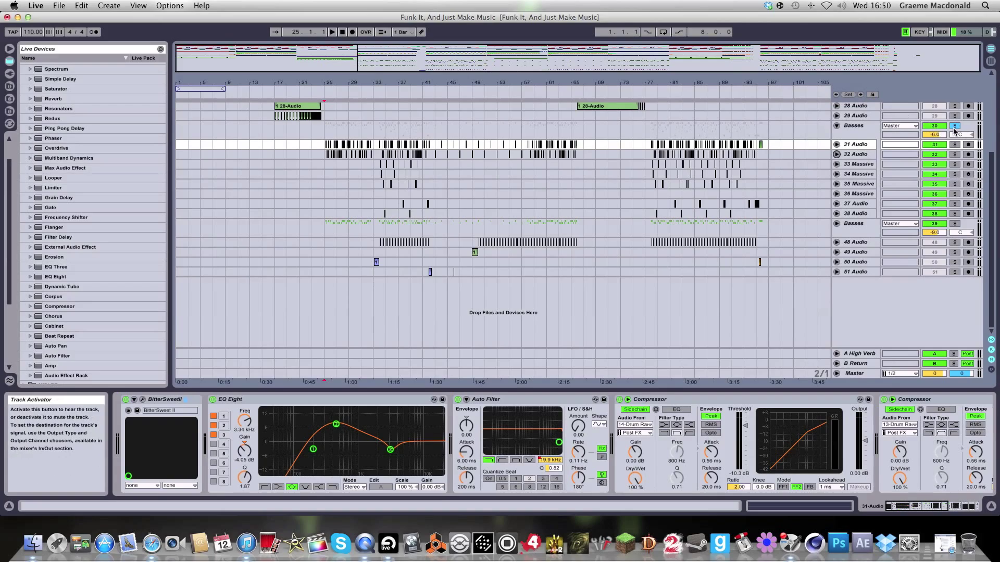
- Unsolo the first Basses group and play the full mix from about bar 23
scroll(404, 199, up, 5)
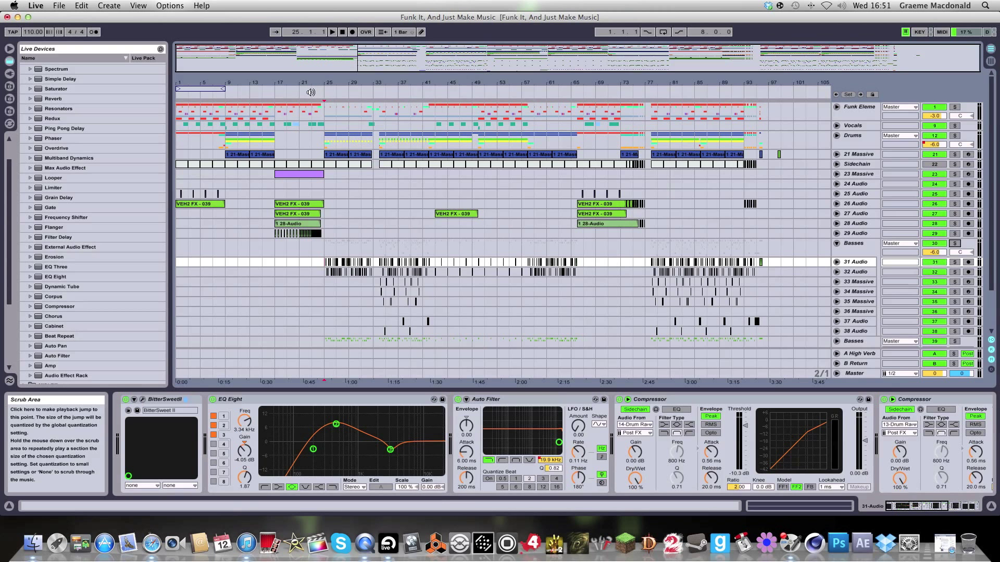
click(311, 92)
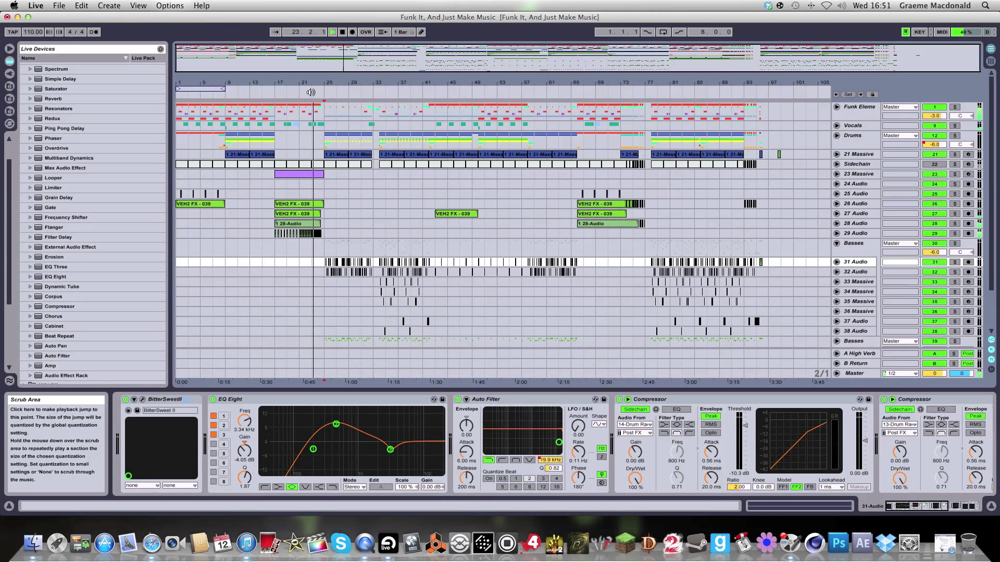